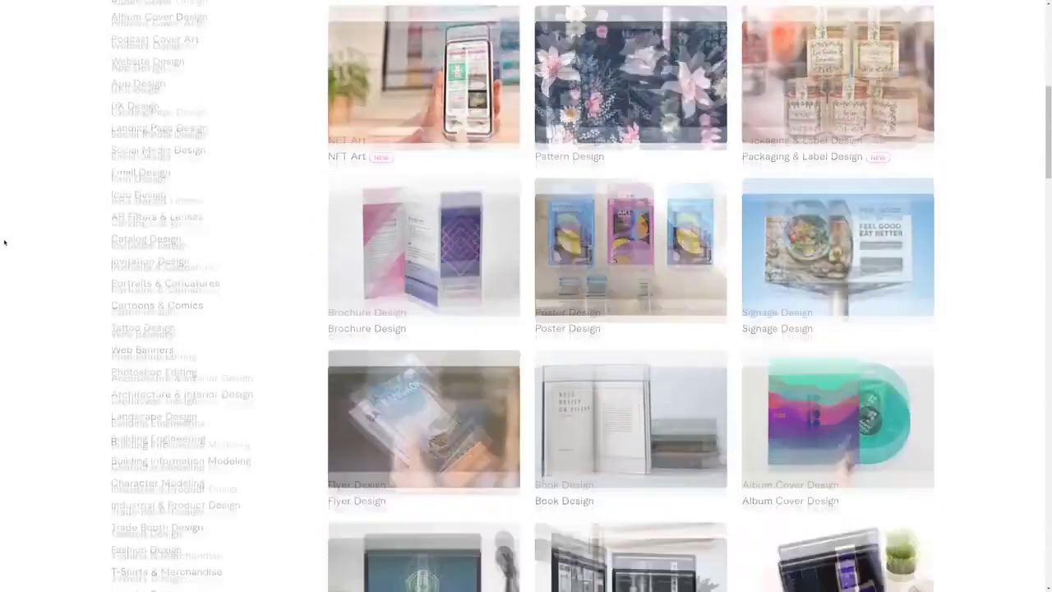
Look over the design service categories and switch to Similarweb to examine legiit.com's total visits and United States traffic share.
scroll(3, 253, "down", 5)
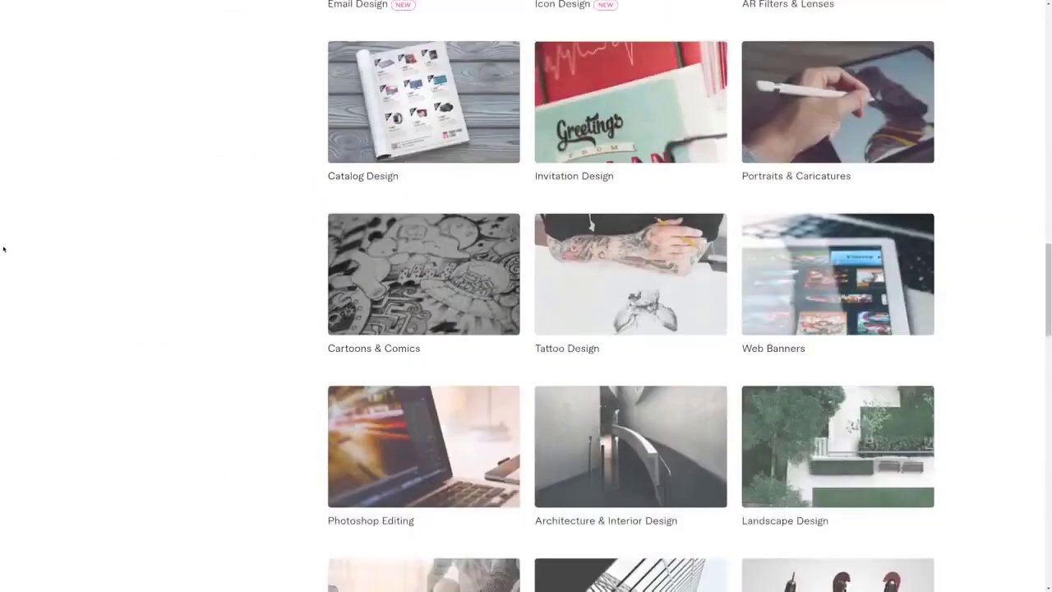
key("alt+Left")
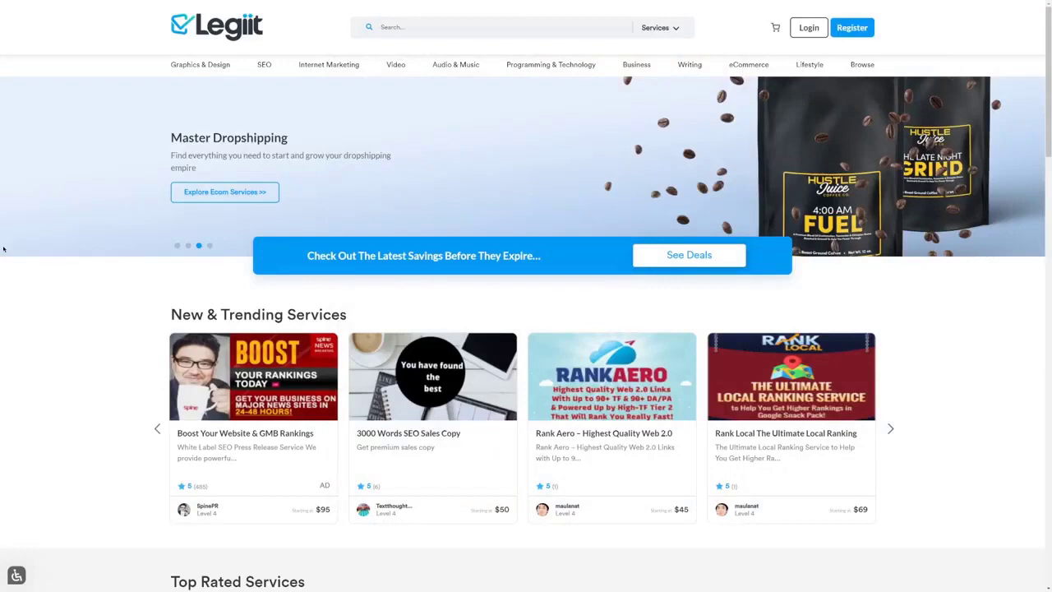
key("ctrl+Tab")
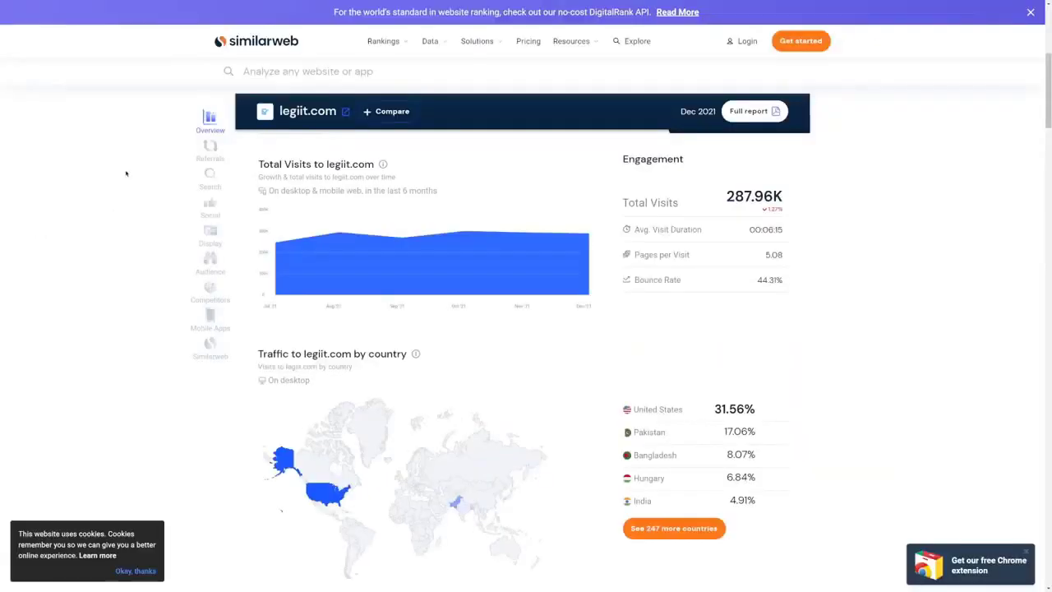
left_click_drag(715, 408, 745, 409)
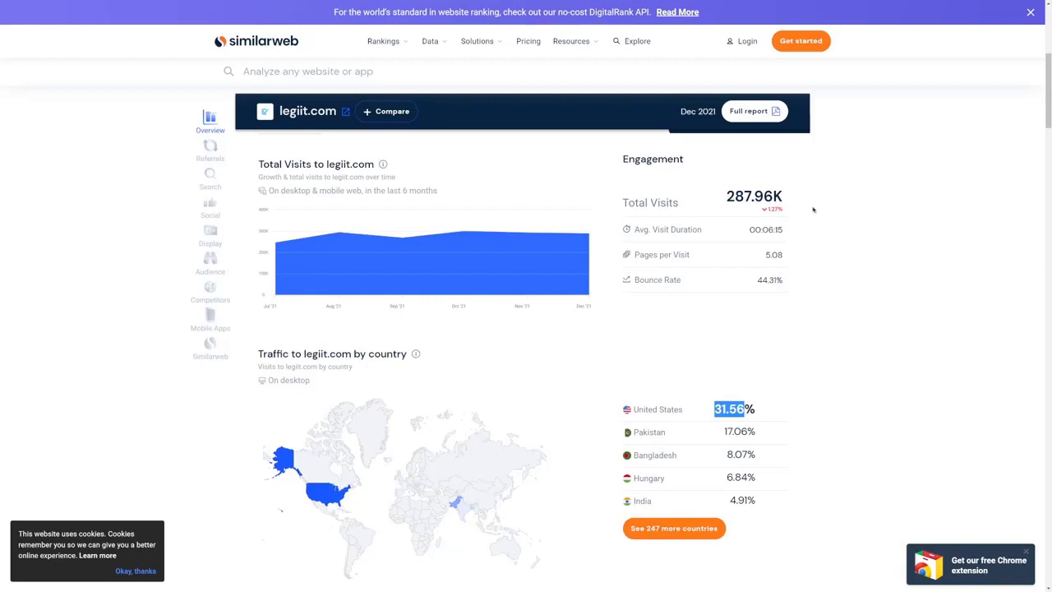
triple_click(703, 197)
left_click(738, 191)
Switch back to the Legiit homepage and look over its featured services and project categories.
key("ctrl+Tab")
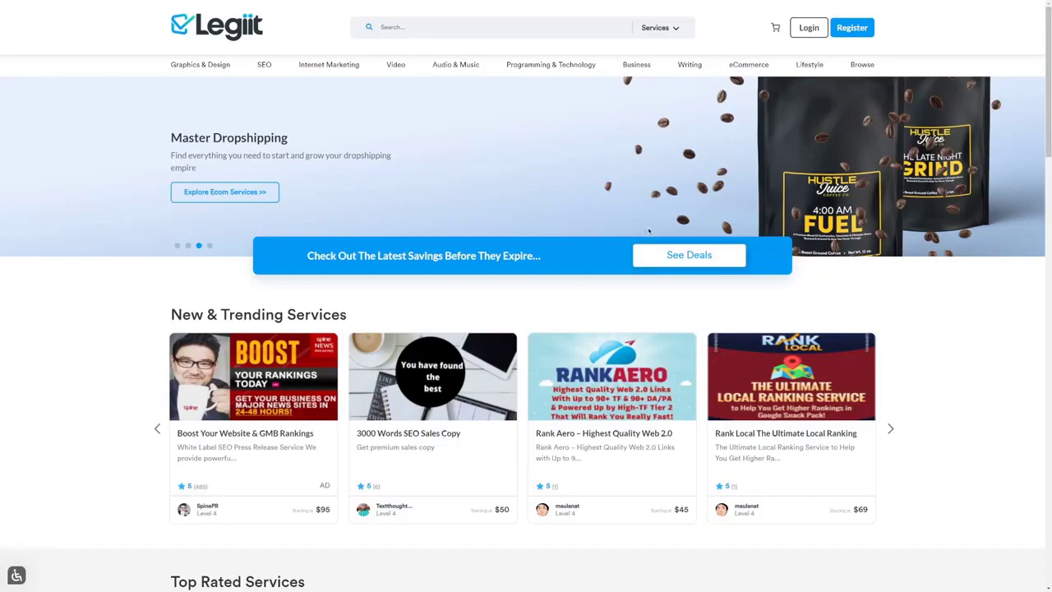
scroll(648, 231, "down", 8)
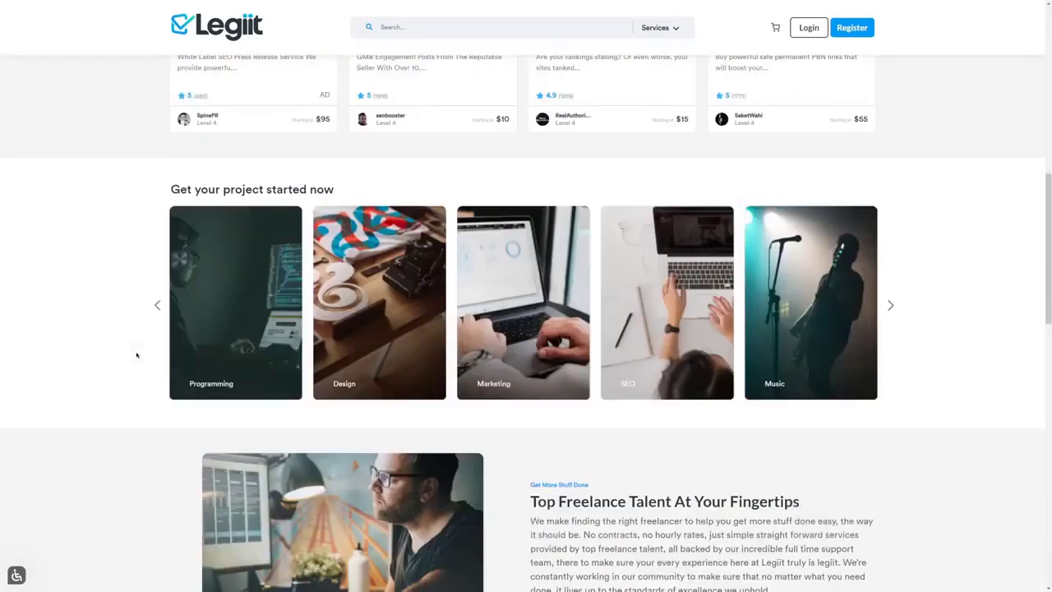
scroll(137, 355, "up", 8)
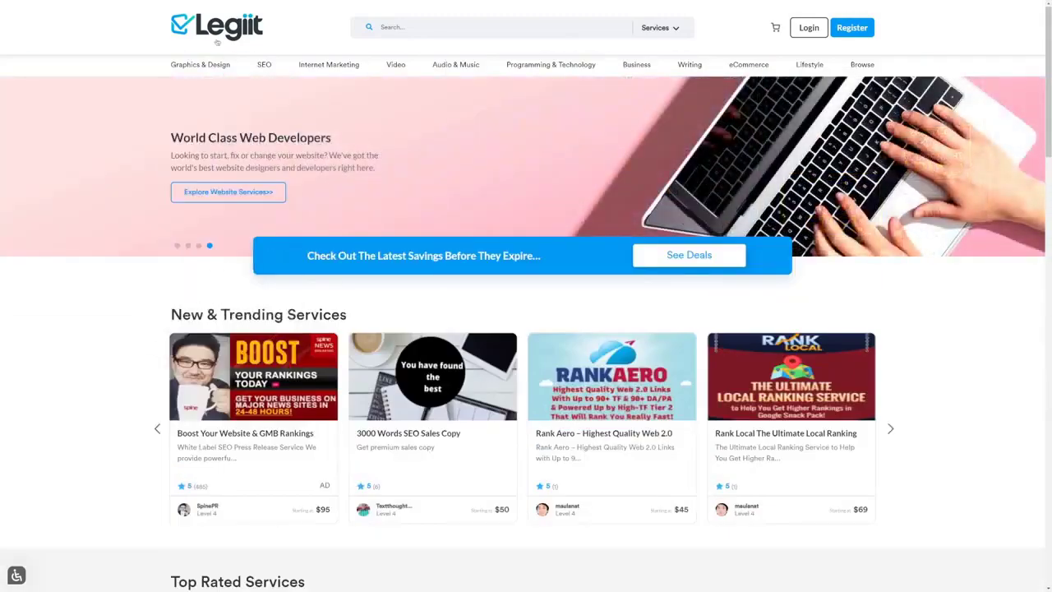
left_click(855, 31)
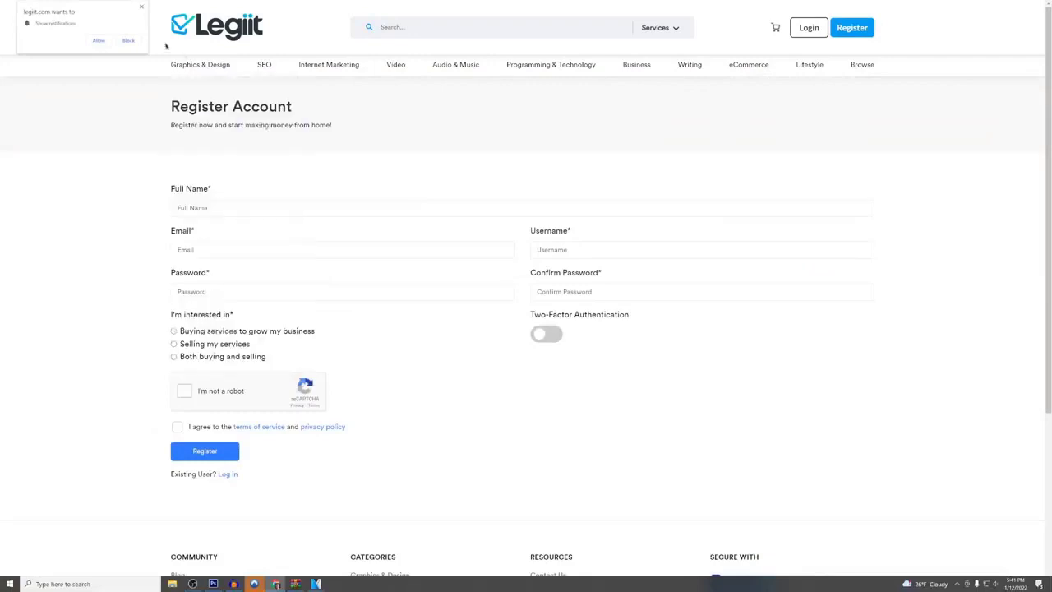
left_click(141, 7)
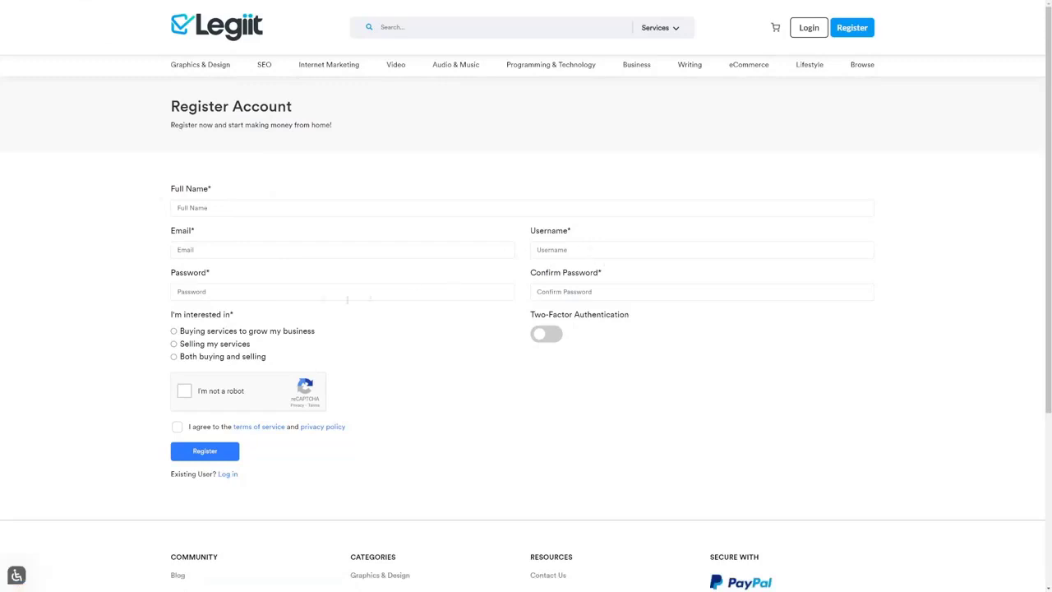
left_click(174, 344)
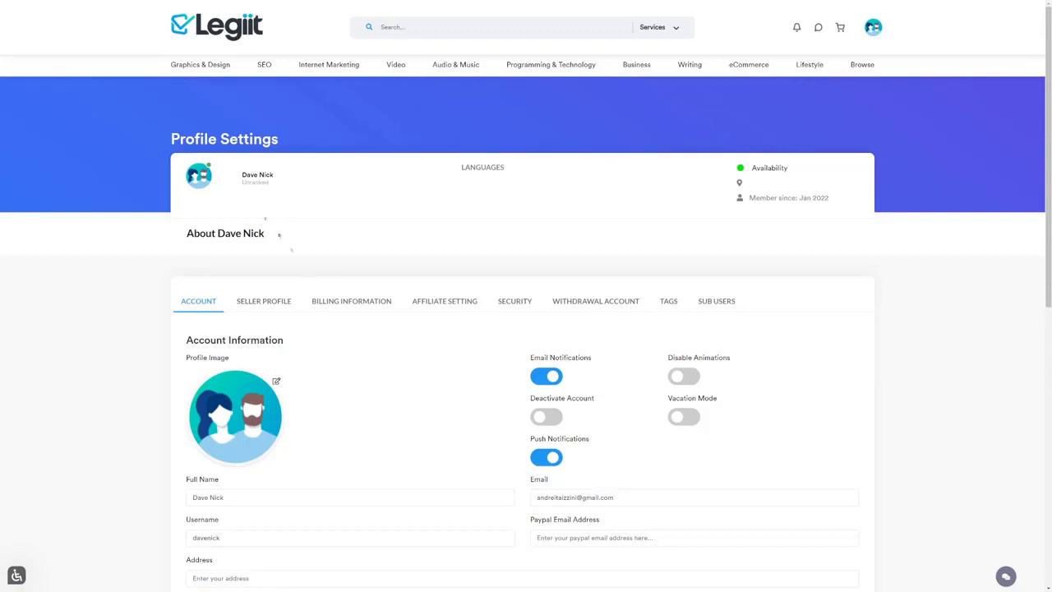
Look through Legiit's service categories and open the Creative Writing subcategory under Writing.
mouse_move(197, 66)
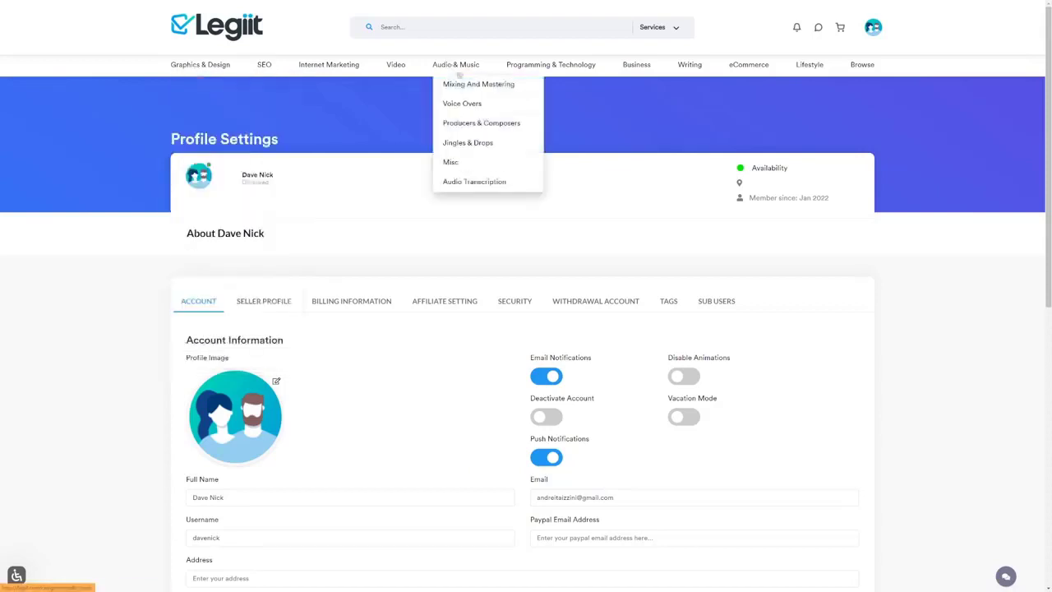
mouse_move(632, 69)
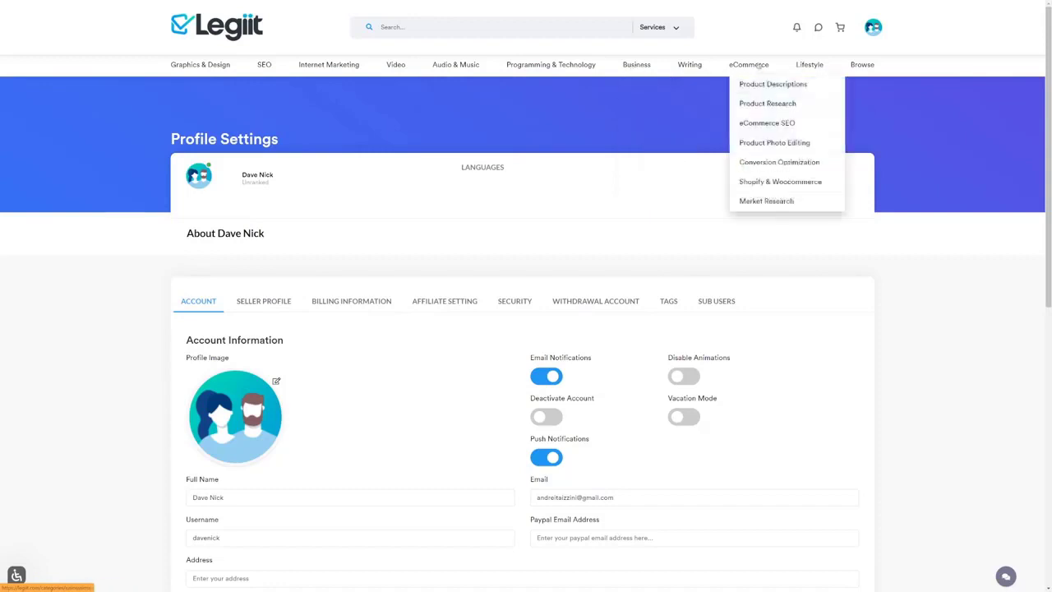
mouse_move(858, 75)
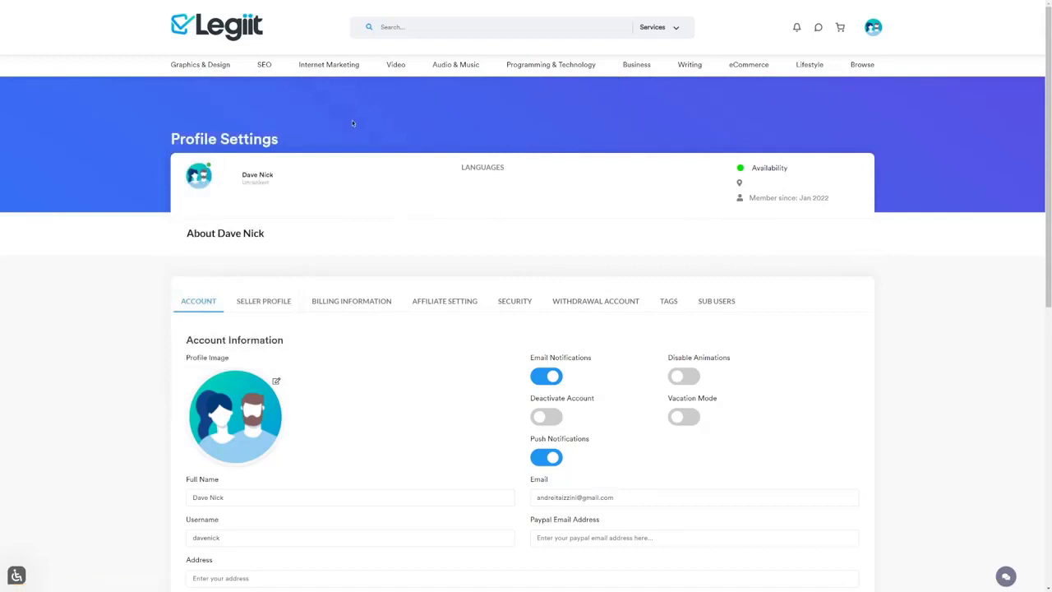
mouse_move(588, 76)
mouse_move(694, 74)
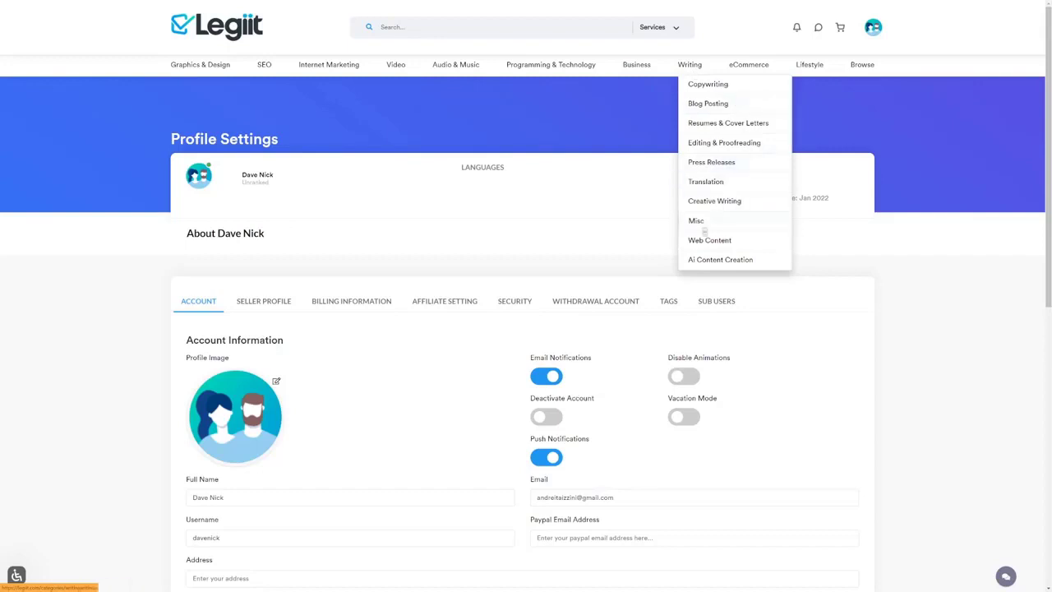
left_click(722, 202)
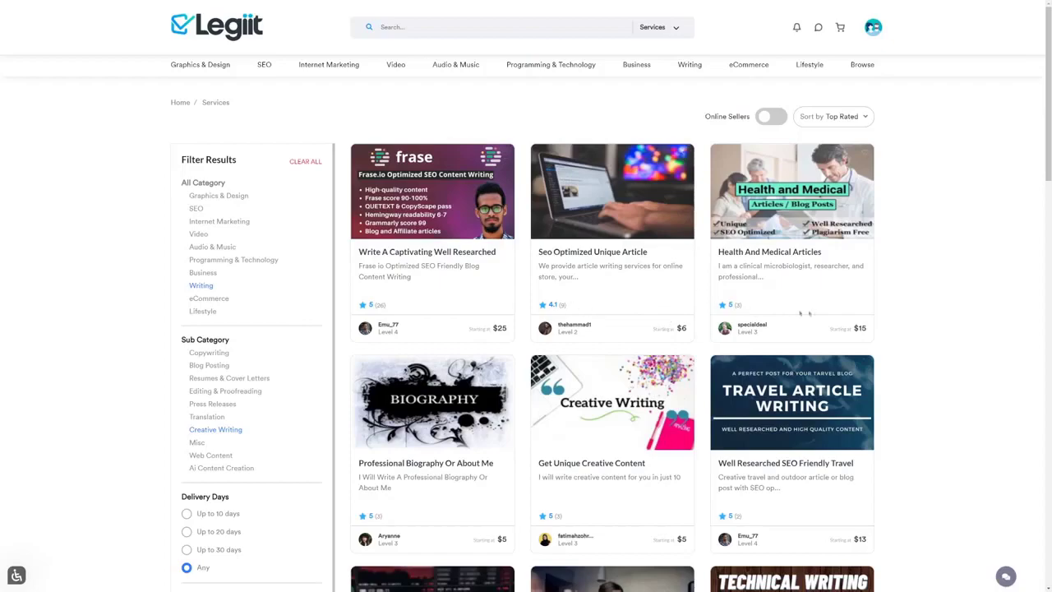
Examine the Creative Writing listings to see which services are sold and their starting prices.
scroll(852, 346, "down", 2)
scroll(740, 370, "down", 2)
scroll(624, 393, "down", 3)
scroll(624, 393, "down", 5)
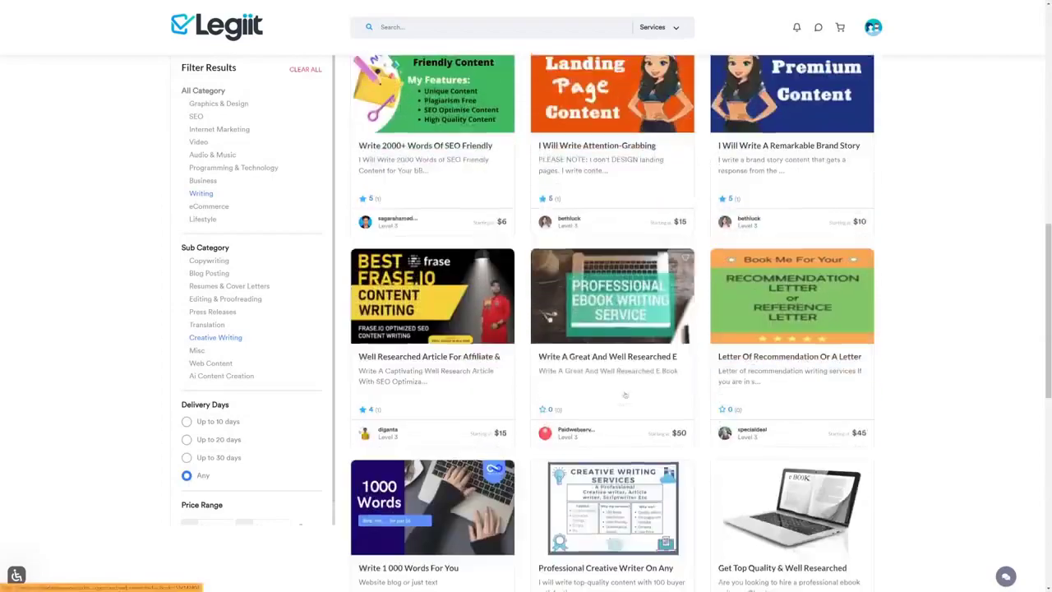
scroll(627, 395, "down", 4)
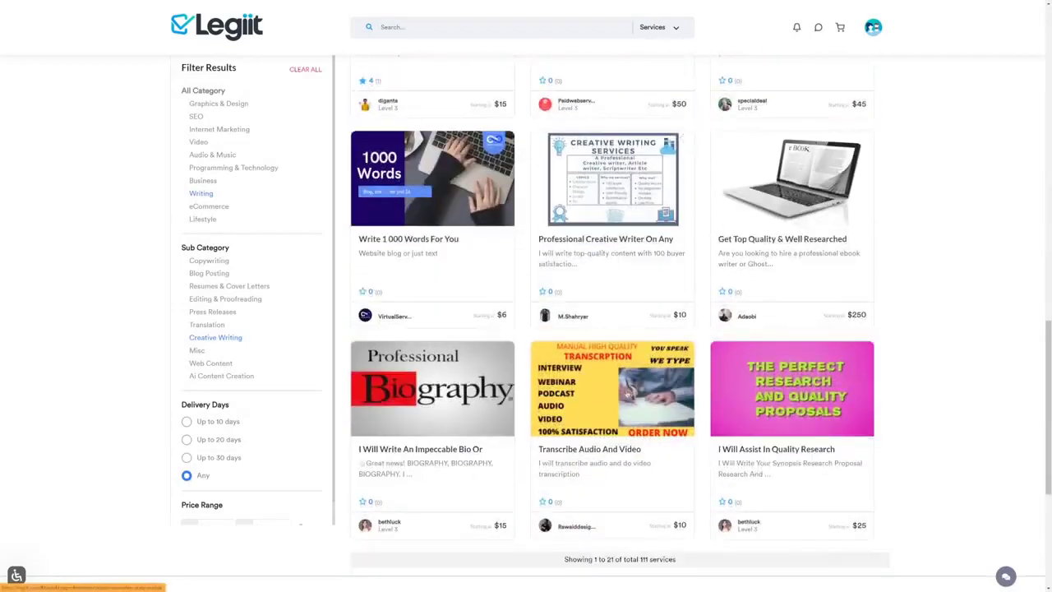
scroll(626, 395, "down", 6)
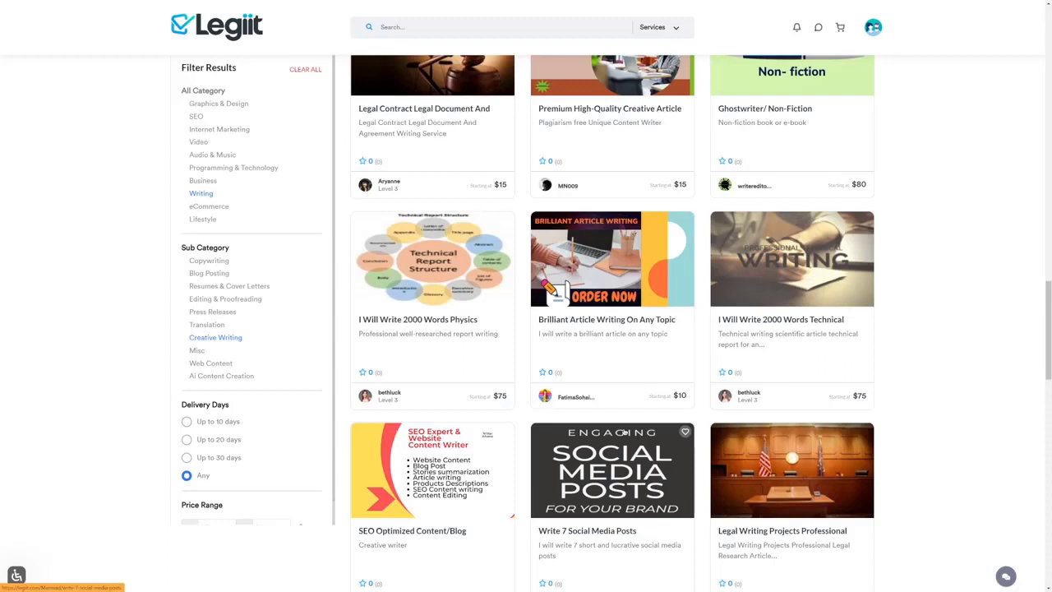
scroll(834, 560, "up", 10)
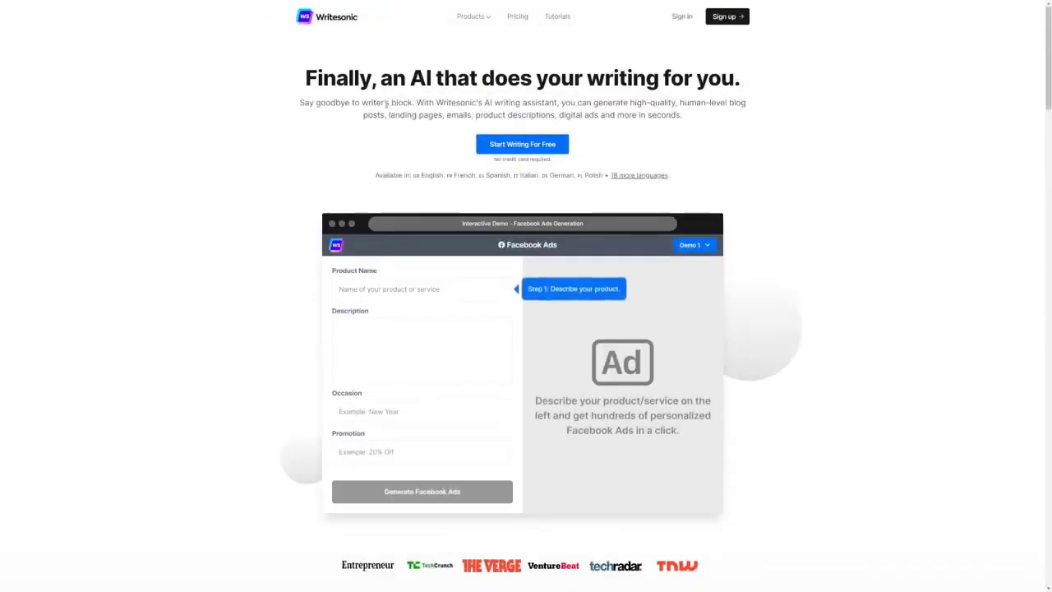
Start writing for free in Writesonic and look through the available copy templates.
left_click(515, 146)
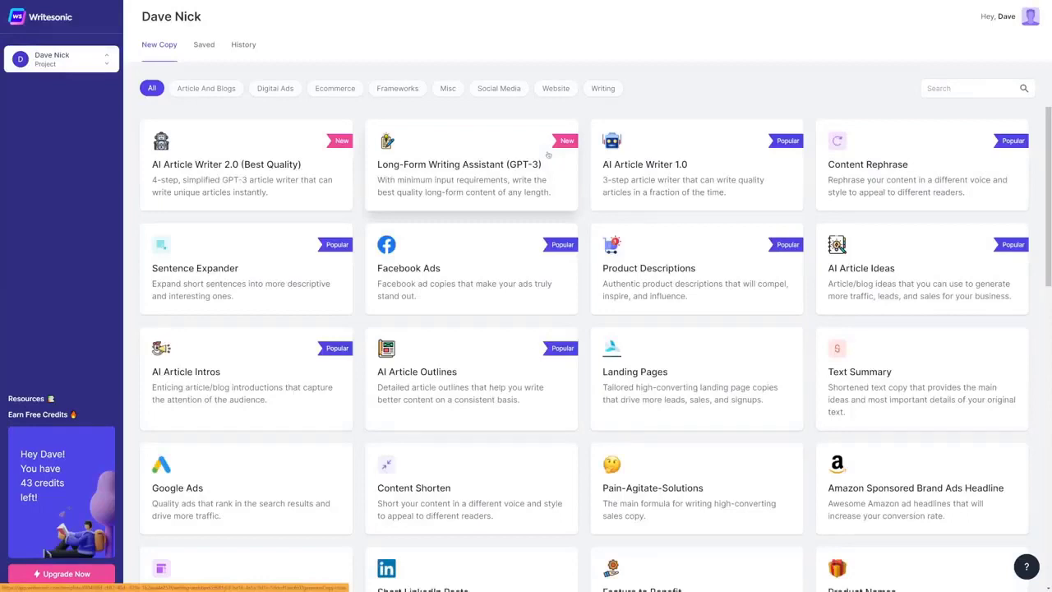
scroll(547, 154, "down", 1)
scroll(687, 238, "down", 4)
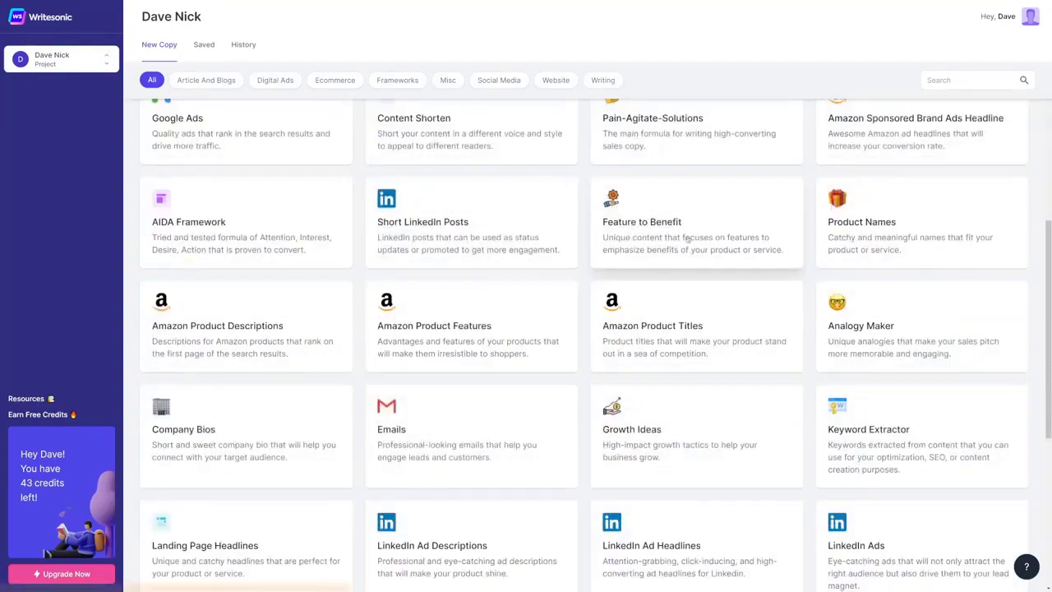
scroll(687, 238, "down", 3)
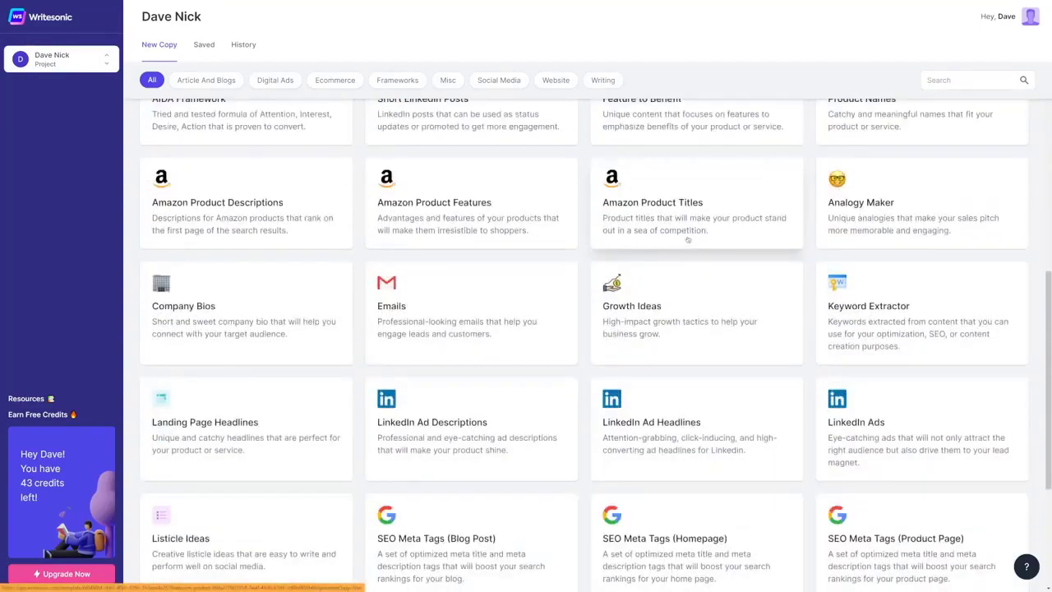
scroll(687, 243, "down", 2)
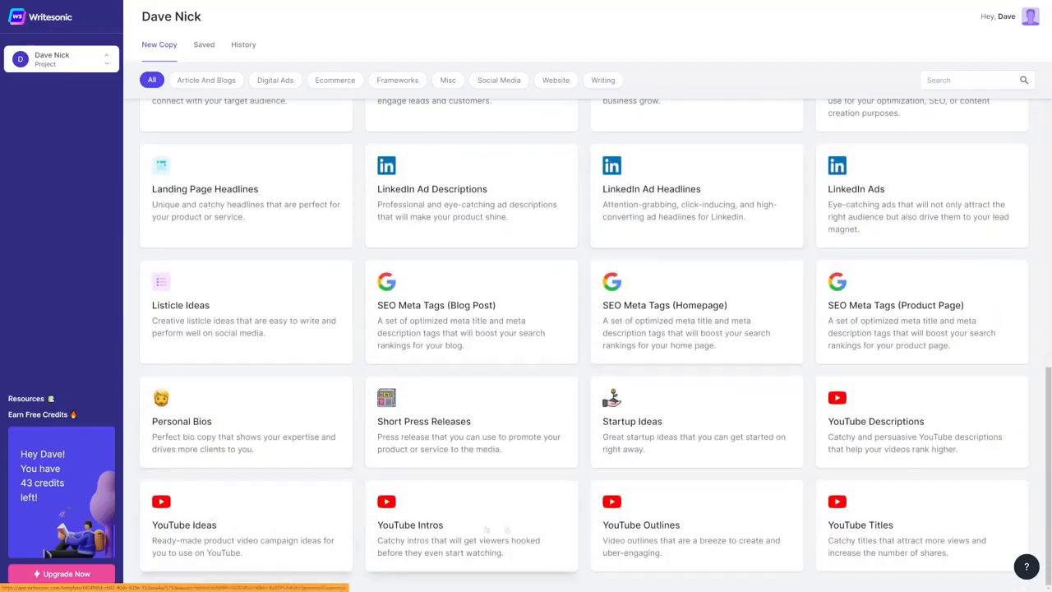
scroll(871, 452, "up", 2)
scroll(863, 431, "up", 5)
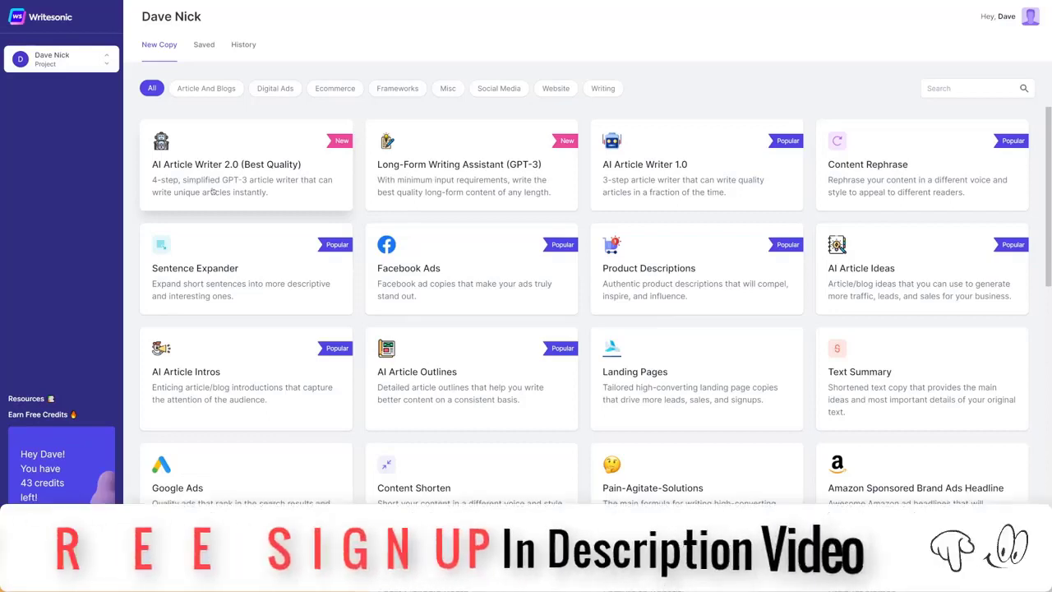
Open AI Article Writer 2.0 (Best Quality) and generate ideas for the topic "How To Lose Weight In 5 Steps".
left_click(193, 167)
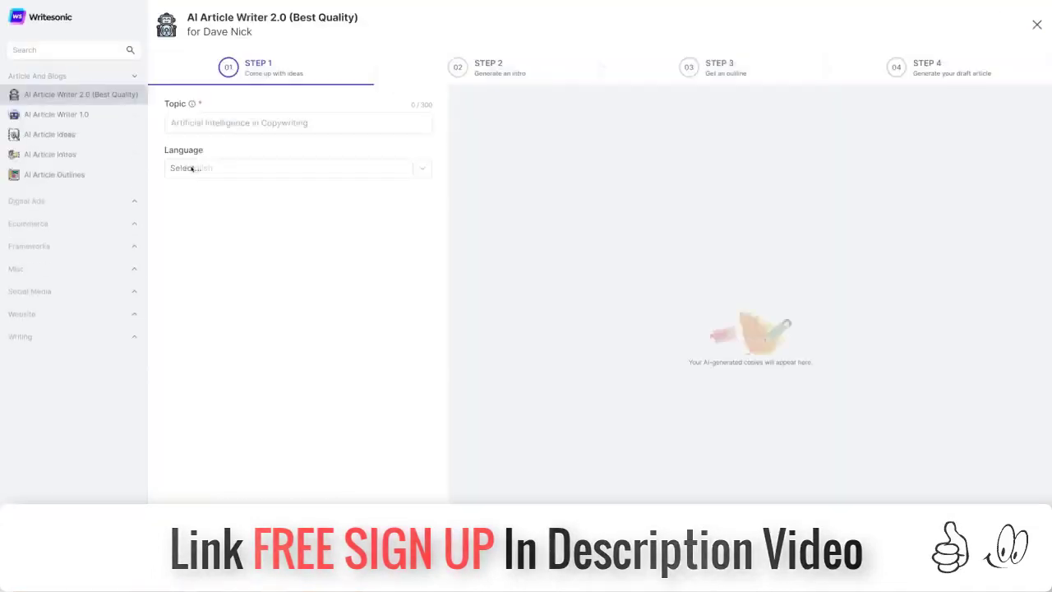
left_click(322, 120)
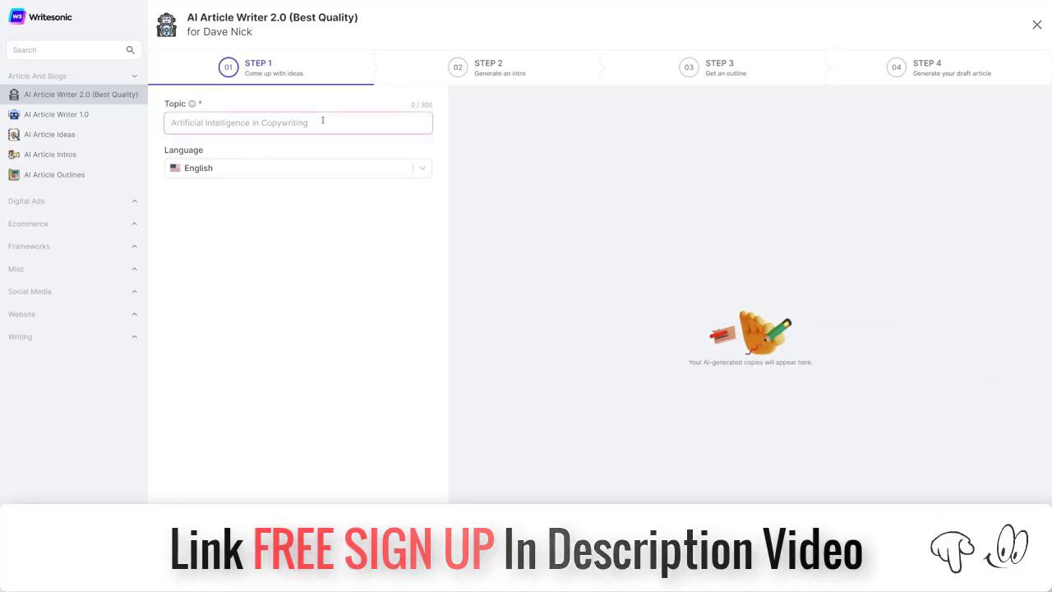
type("How To Lose Weight In 5 Steps")
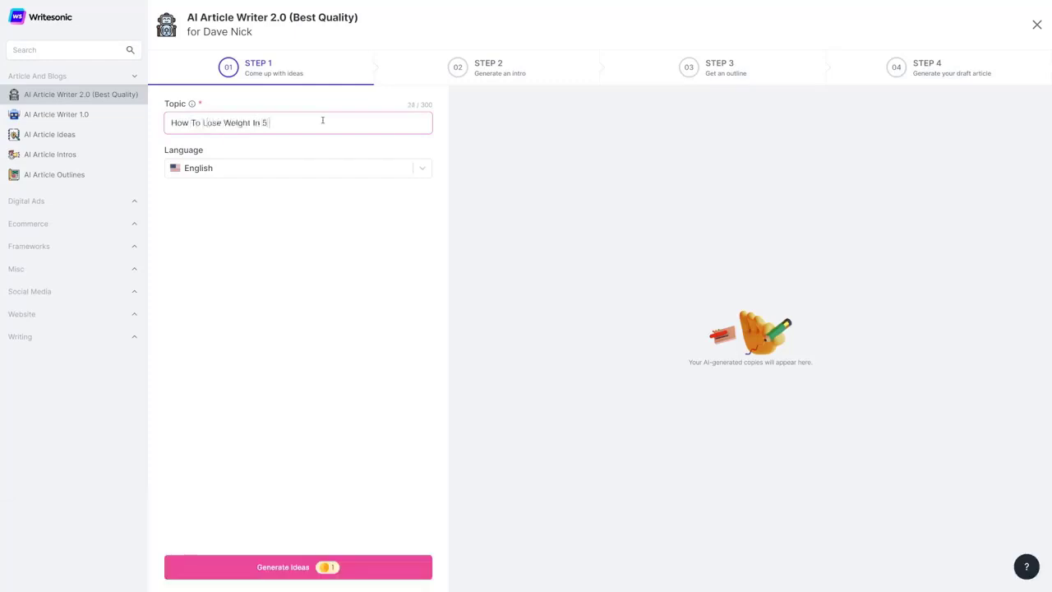
left_click(295, 565)
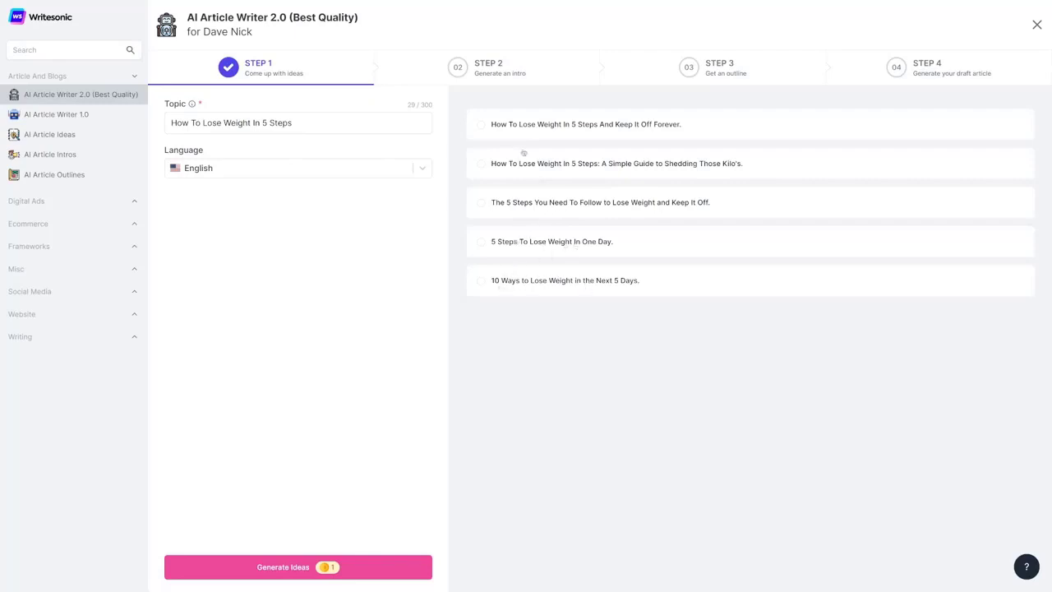
Choose the idea "How To Lose Weight In 5 Steps And Keep It Off Forever." and generate intros for it.
left_click(483, 126)
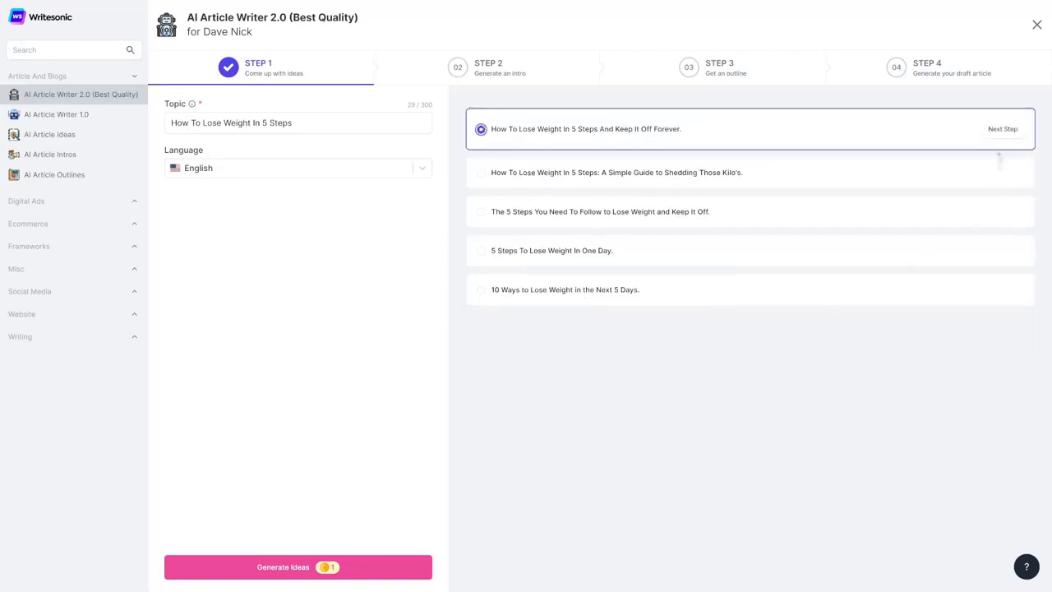
left_click(1002, 130)
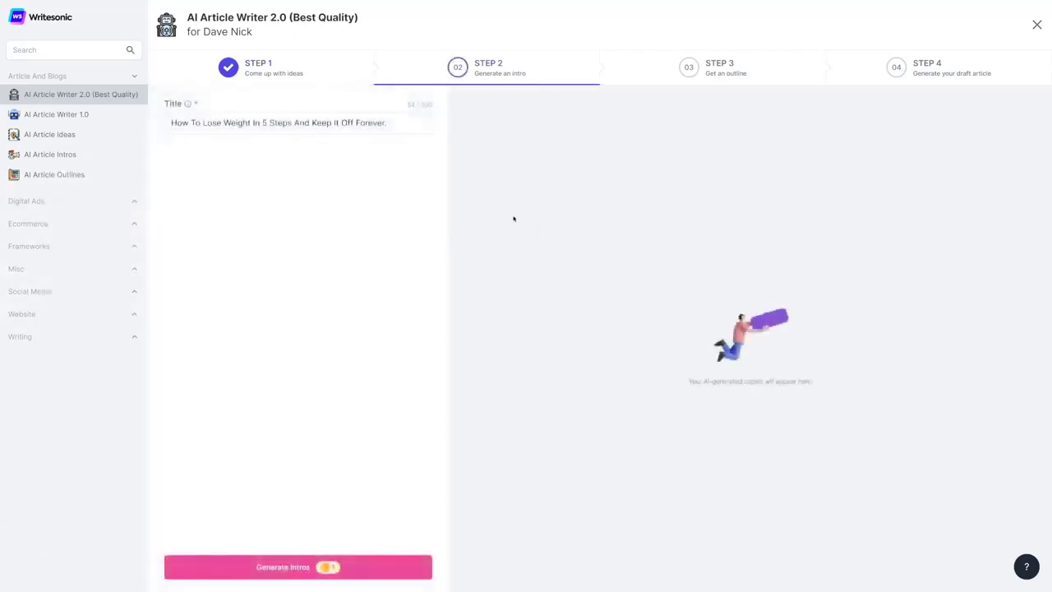
left_click(268, 566)
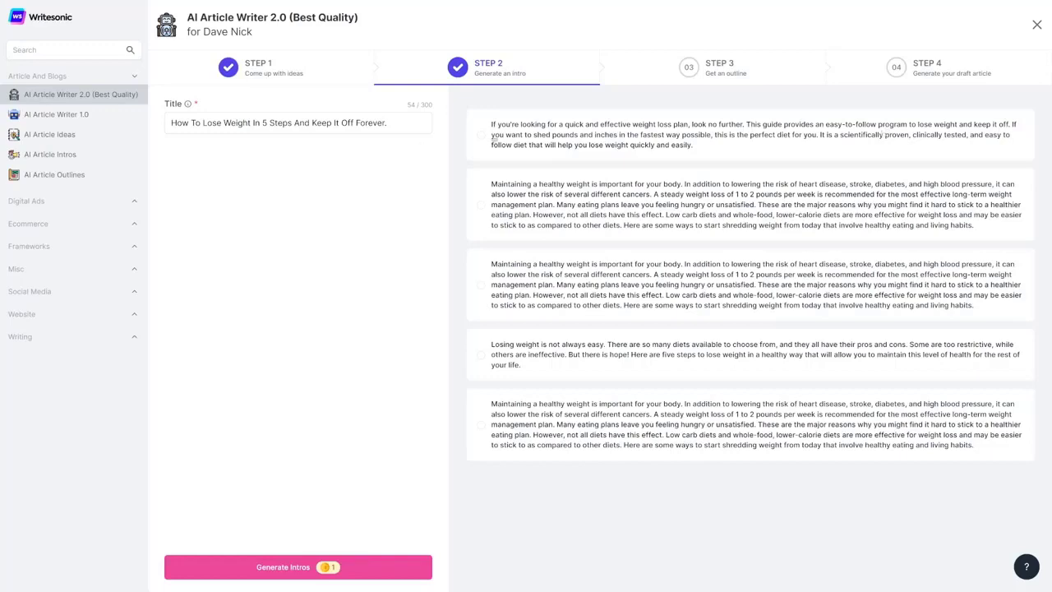
Choose the intro beginning "If you're looking for a quick and effective weight loss plan" and generate article outlines.
left_click(480, 135)
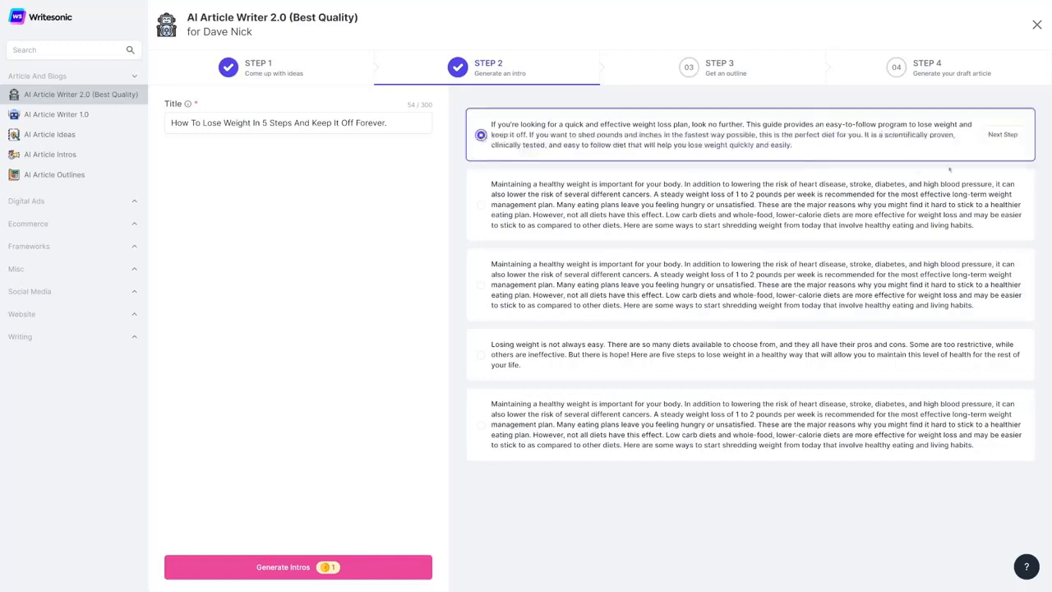
left_click(1001, 135)
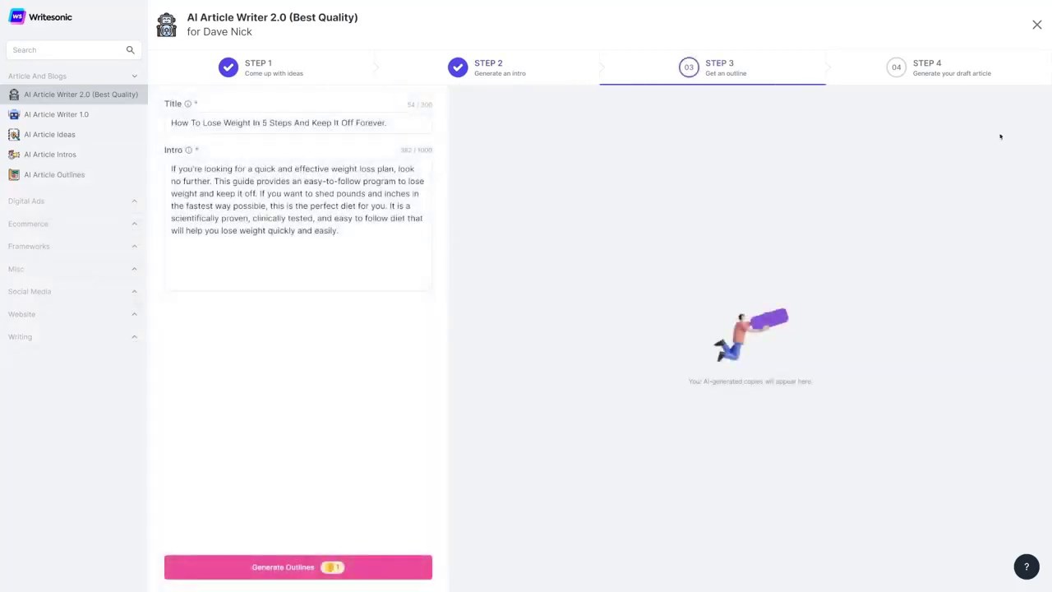
left_click(297, 567)
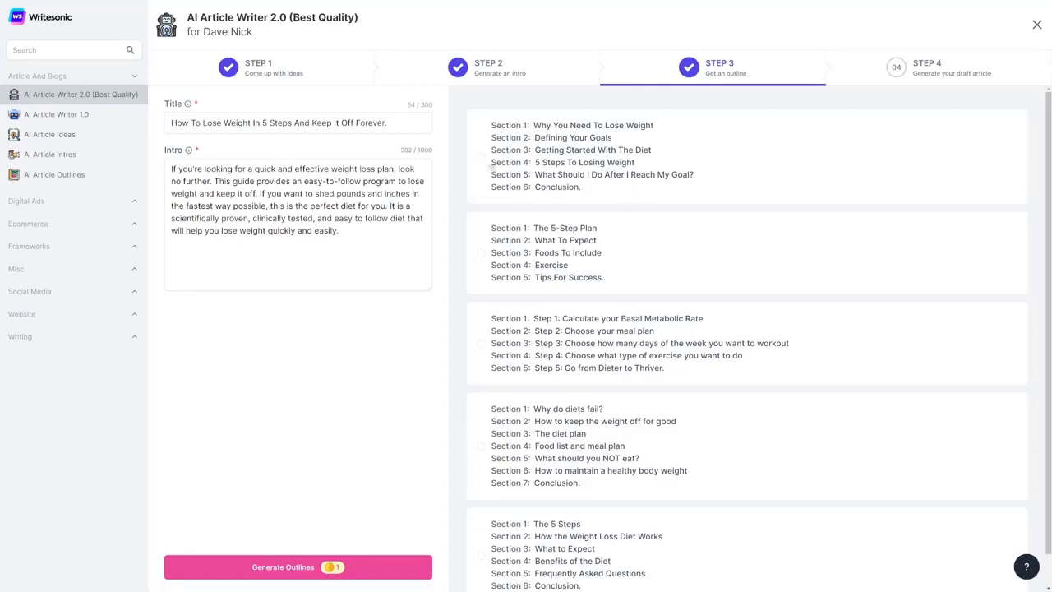
Choose the outline beginning with "Why You Need To Lose Weight" and generate the full article draft from it.
left_click(480, 157)
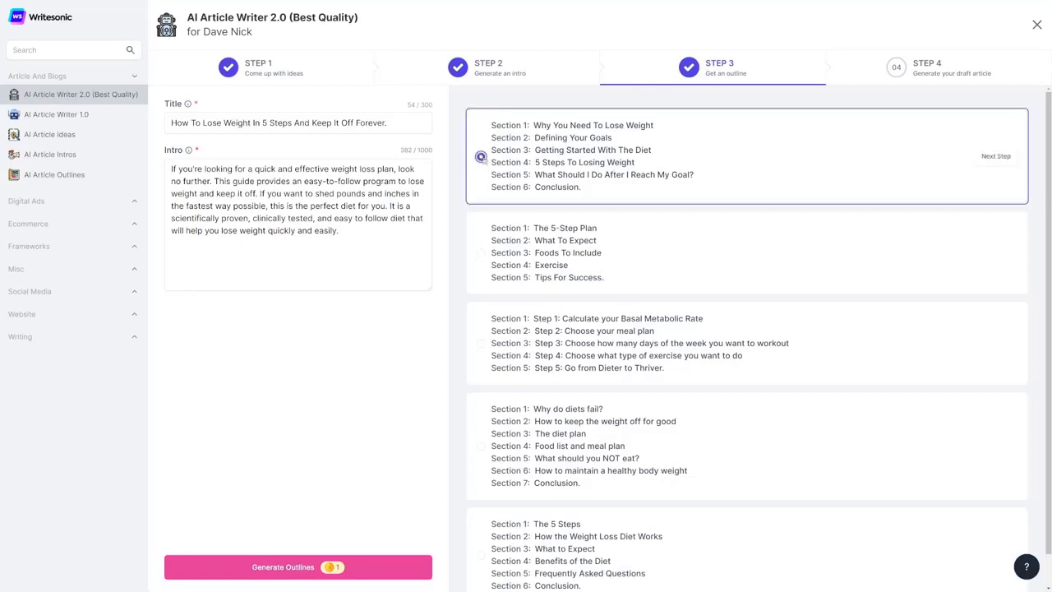
left_click(993, 158)
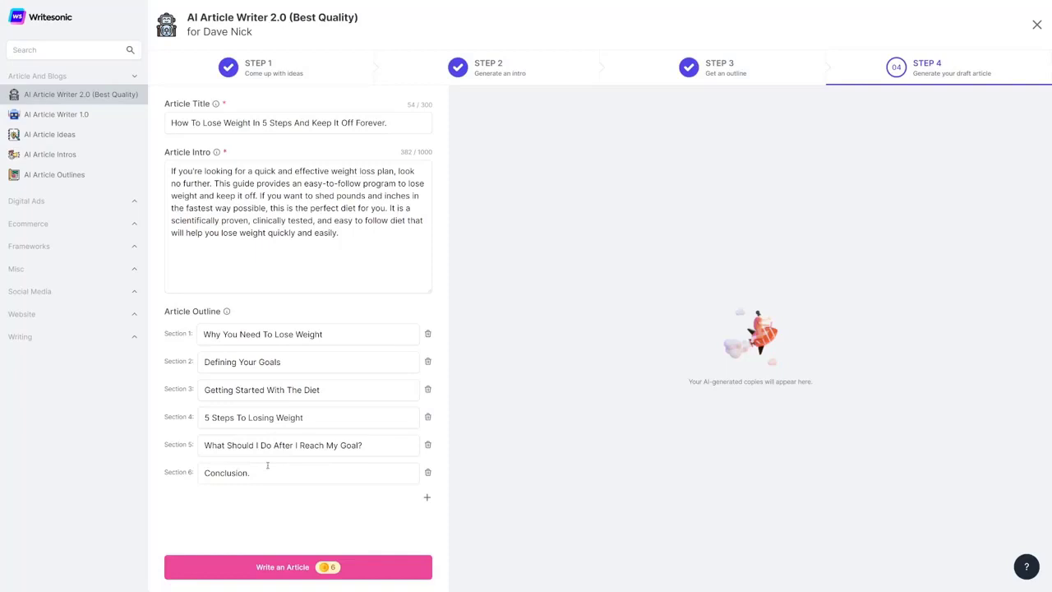
left_click(273, 568)
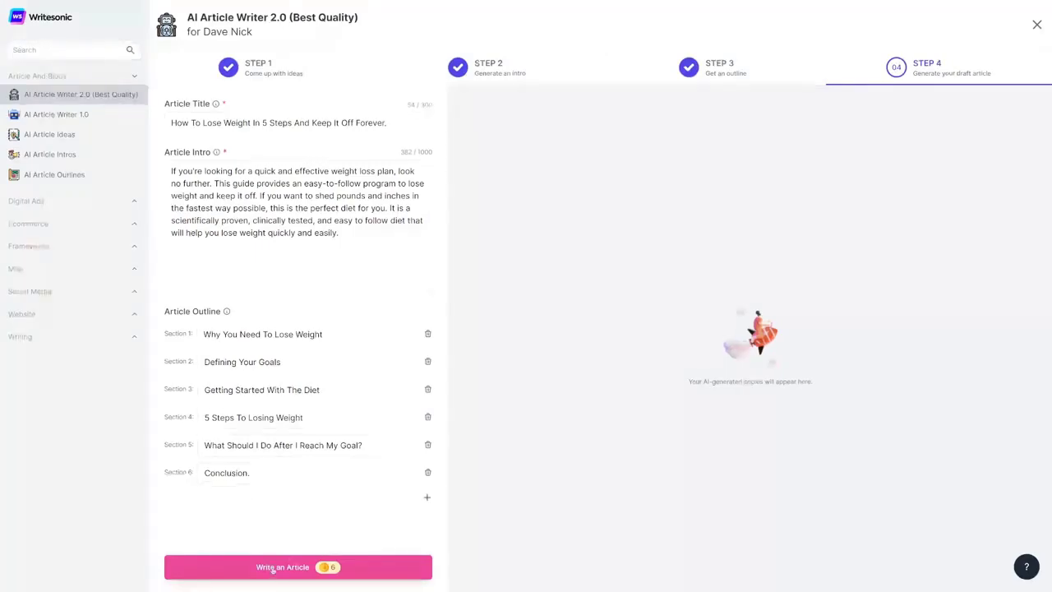
left_click(273, 568)
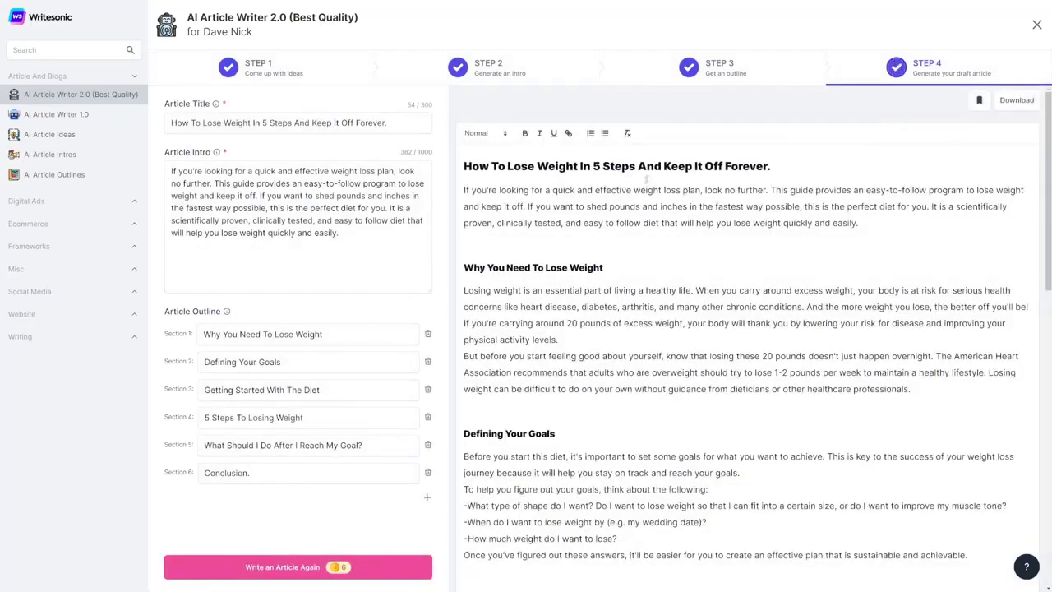
scroll(630, 206, "down", 5)
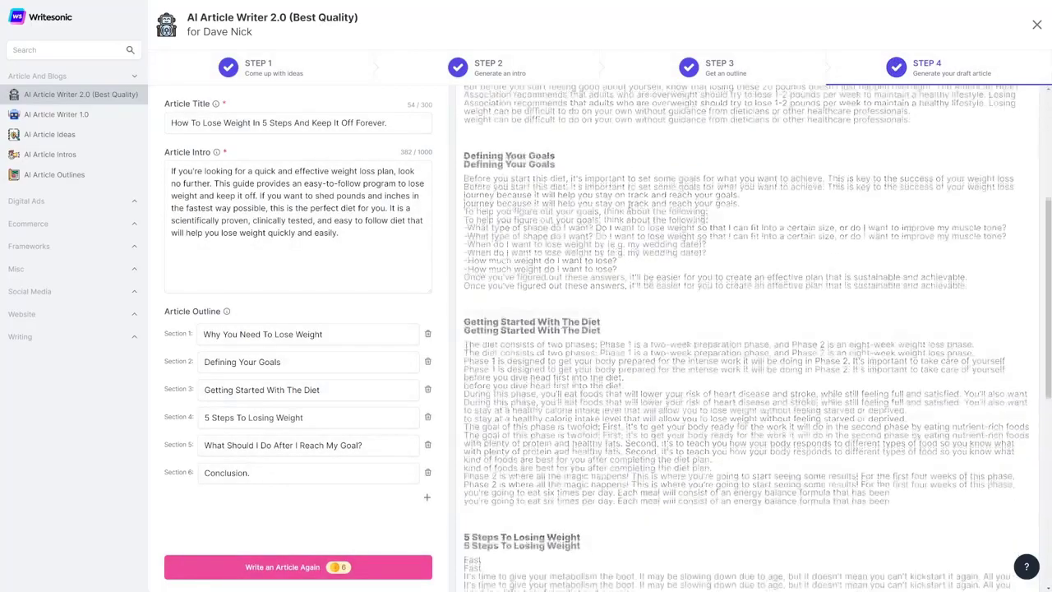
scroll(618, 210, "down", 5)
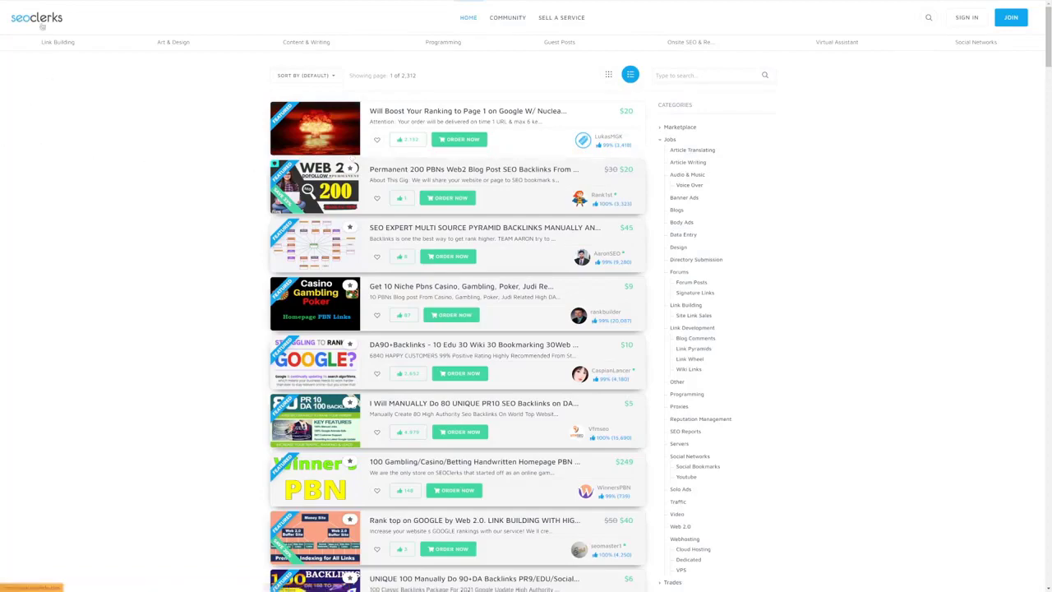
Switch to SEOClerks, look over the featured services and browse the Article Writing category under Jobs.
scroll(30, 159, "down", 5)
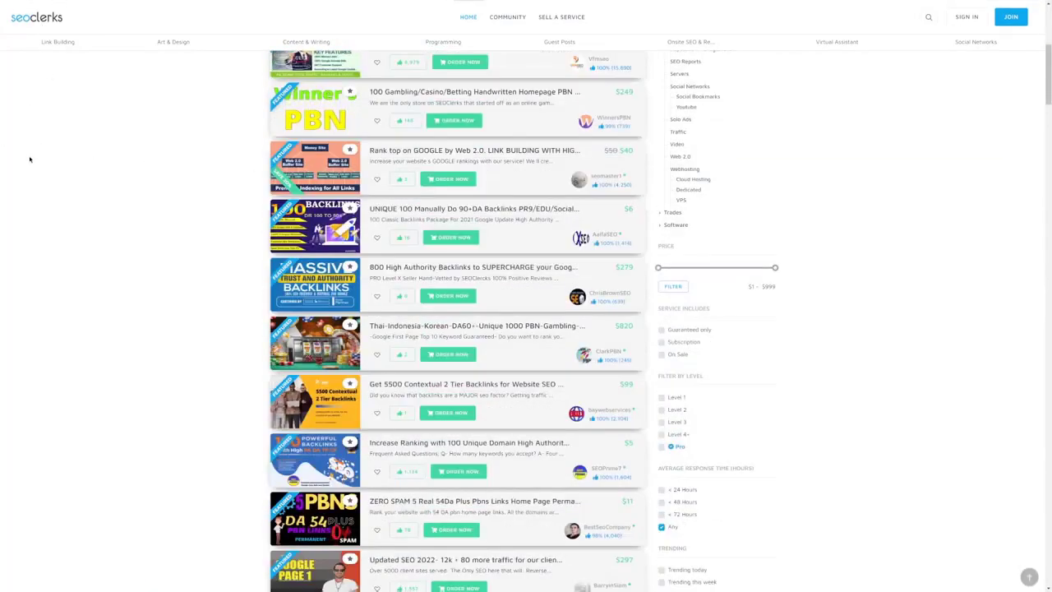
scroll(30, 159, "up", 5)
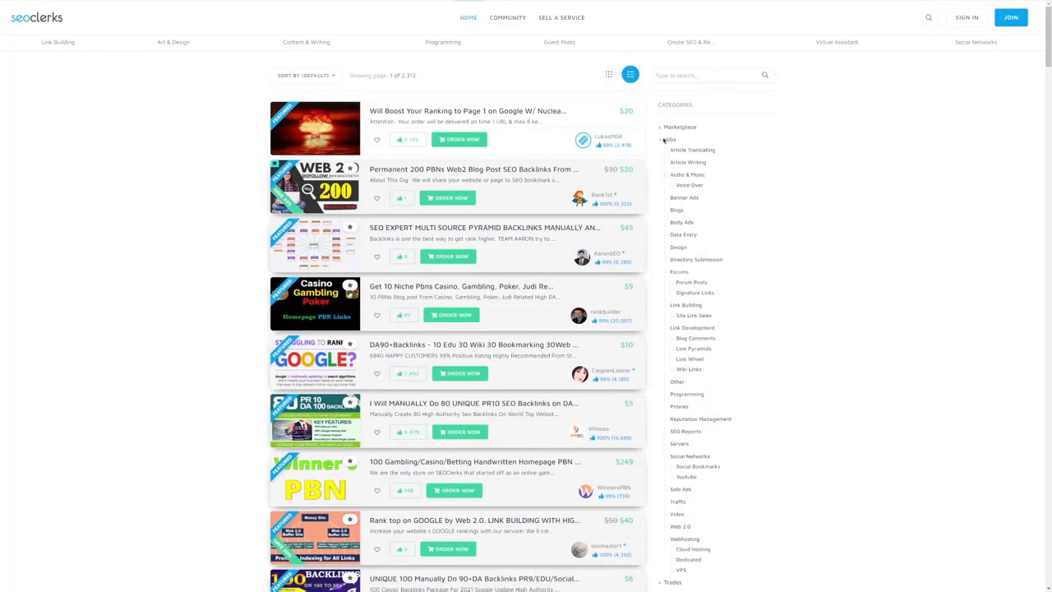
left_click(664, 139)
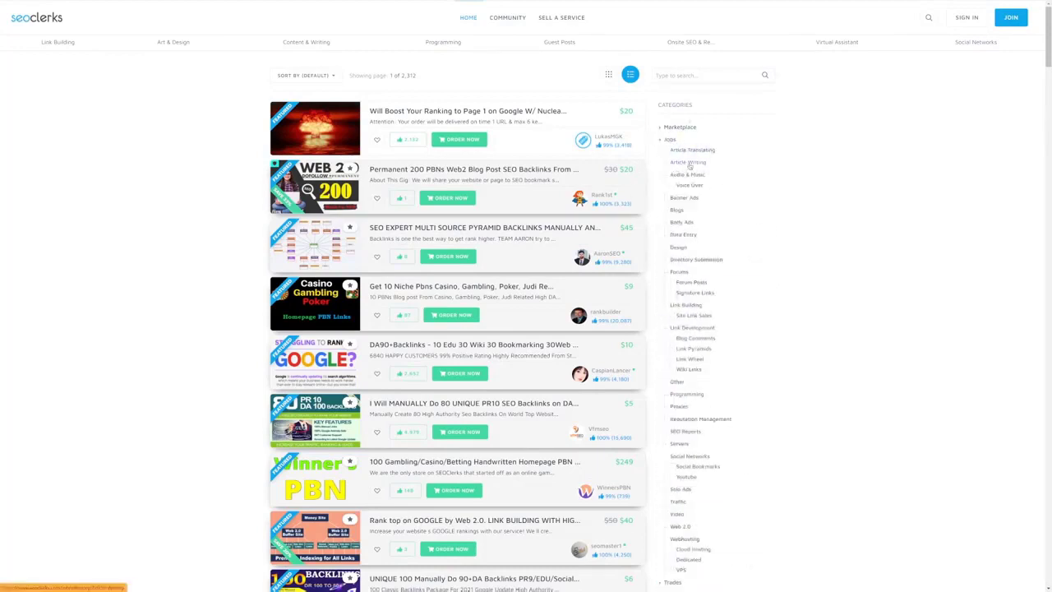
left_click(689, 162)
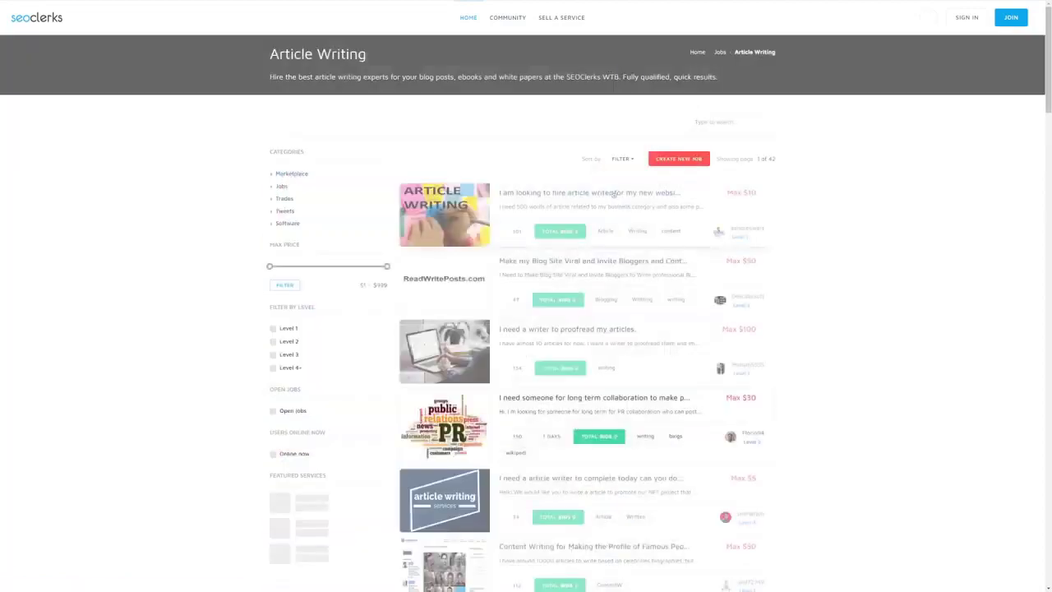
scroll(613, 194, "down", 5)
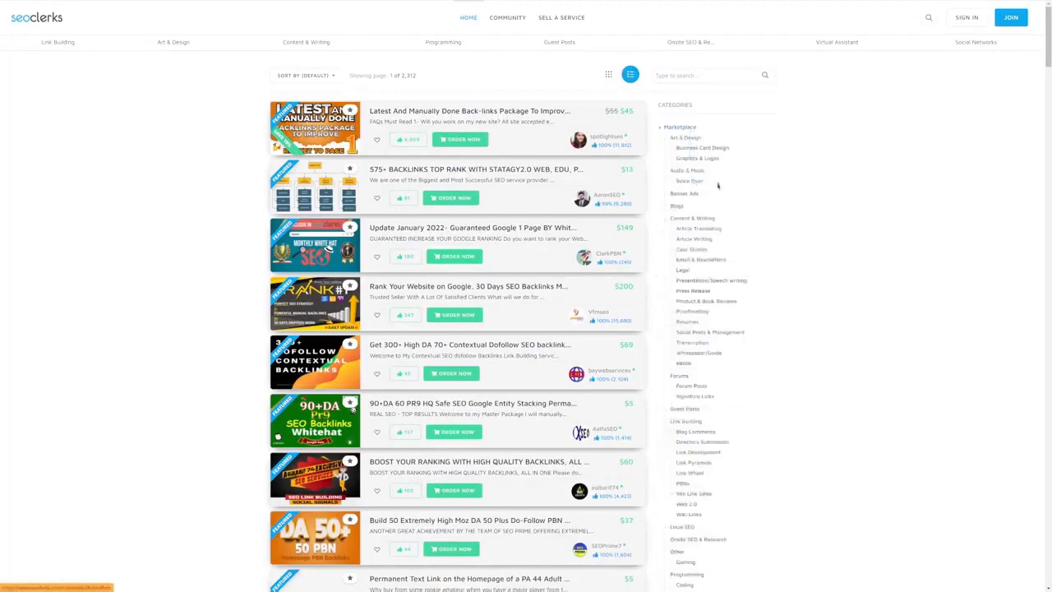
Open the marketplace's Article Writing category under Content & Writing and look through the services offered.
left_click(699, 239)
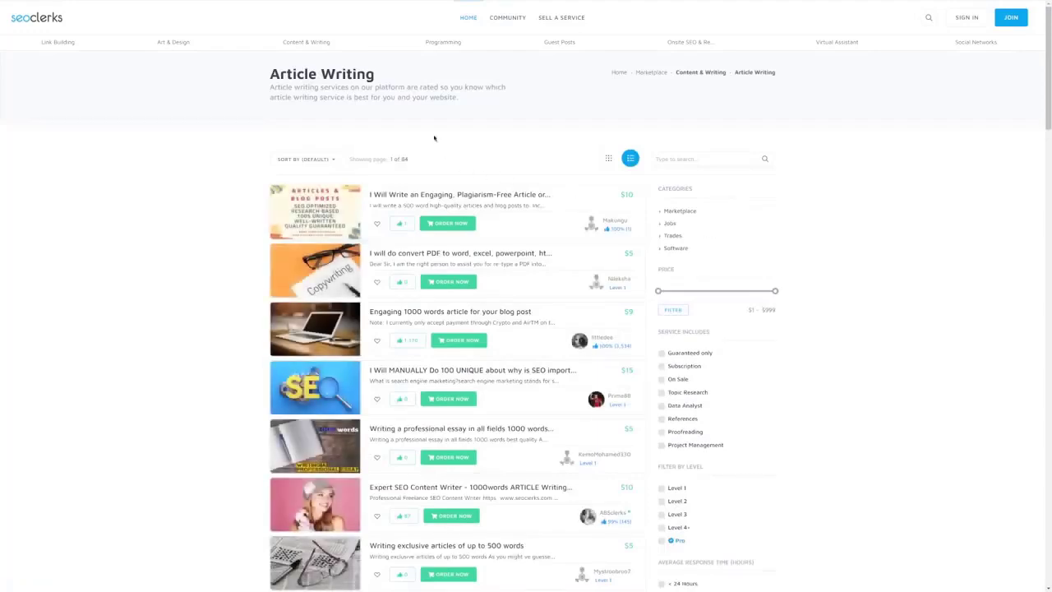
scroll(427, 173, "down", 1)
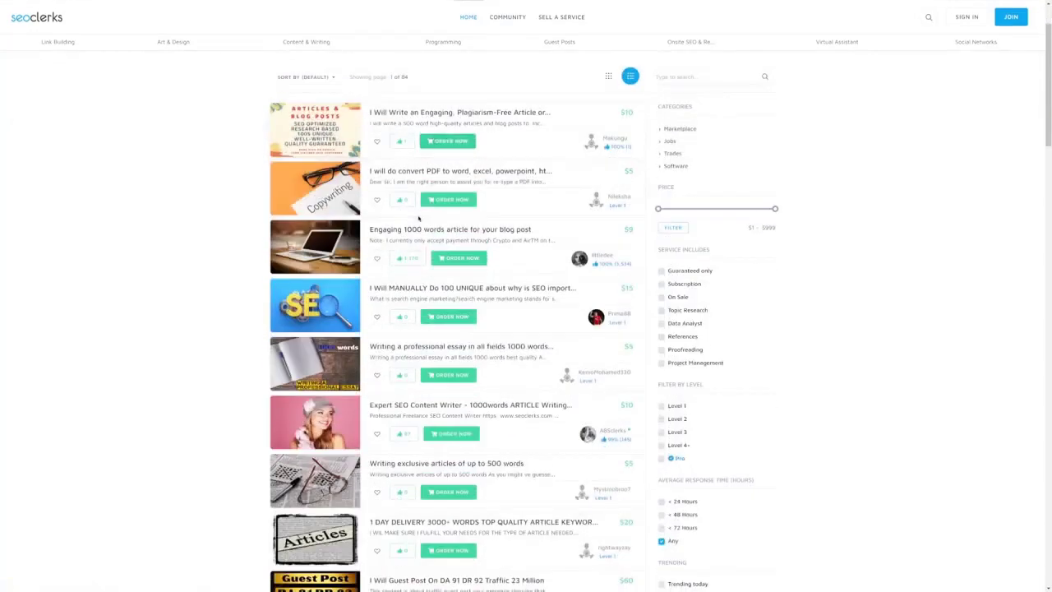